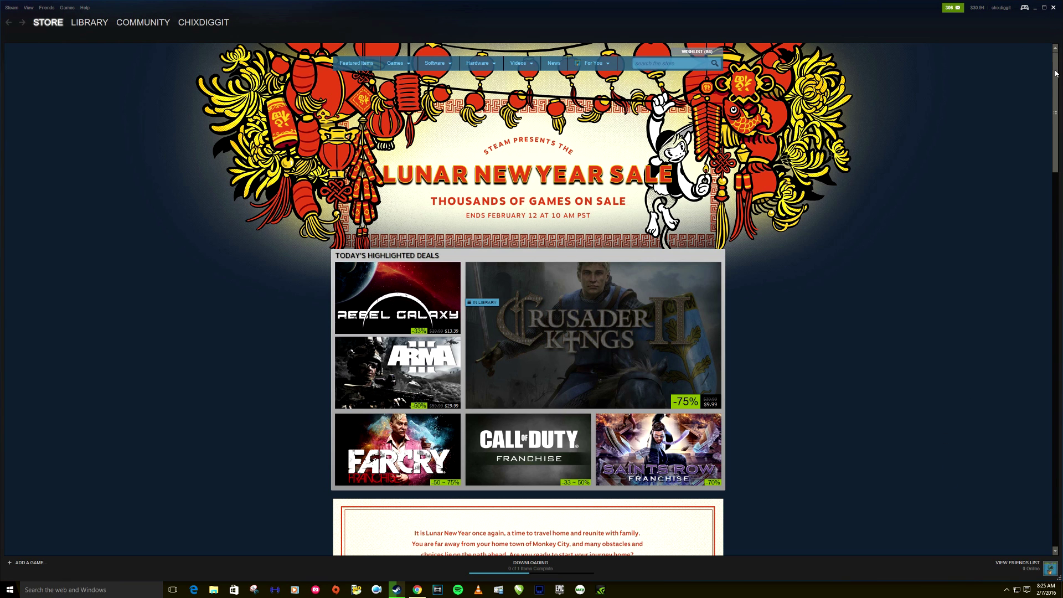
End the Steam Client Bootstrapper background process in Task Manager.
{"action": "key", "text": "super+d"}
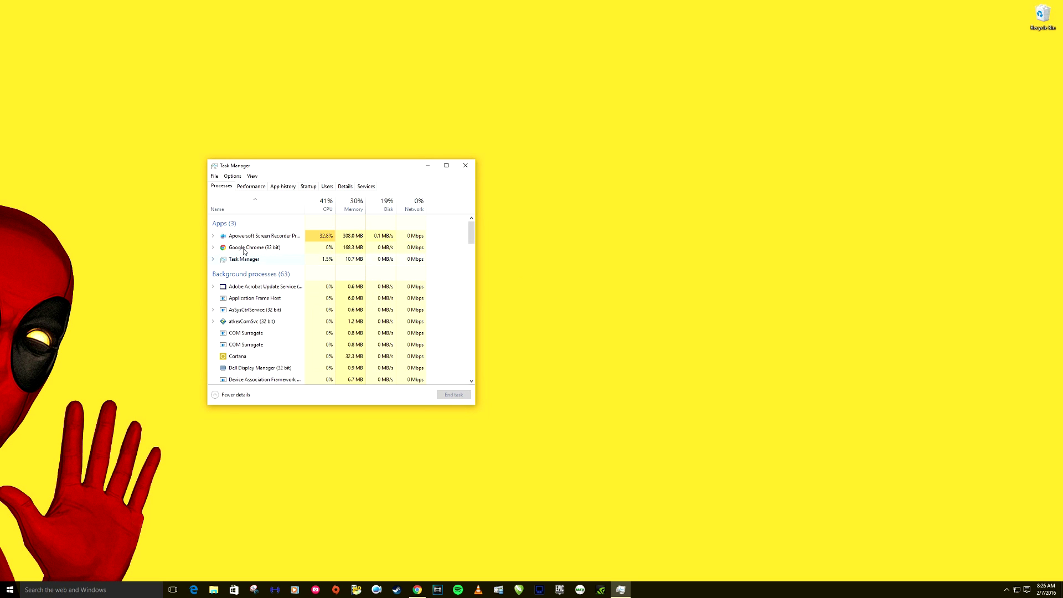
{"action": "scroll", "coordinate": [308, 319], "scroll_direction": "down", "scroll_amount": 2}
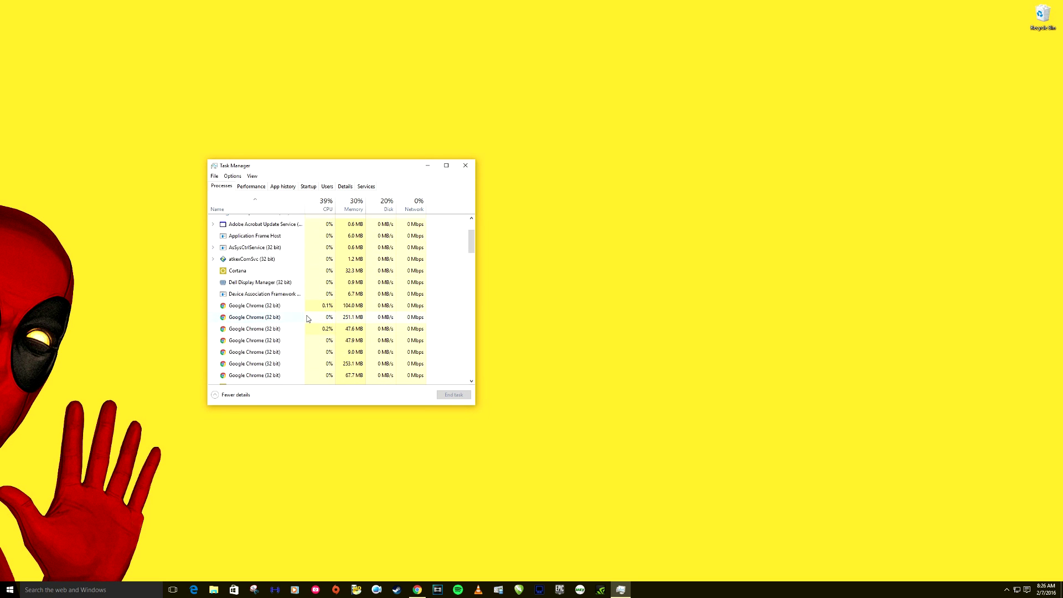
{"action": "scroll", "coordinate": [307, 319], "scroll_direction": "down", "scroll_amount": 10}
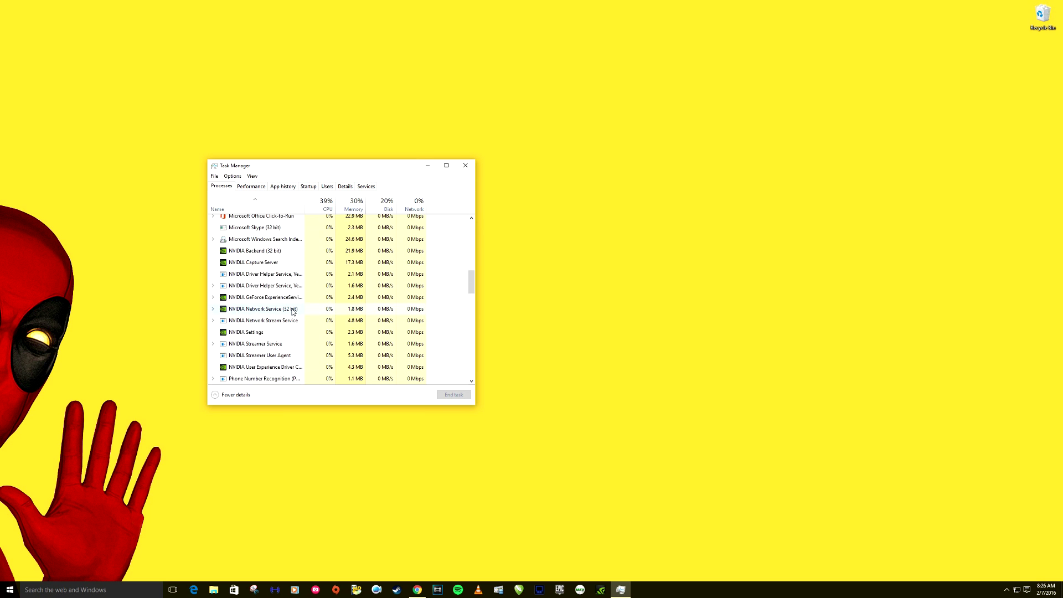
{"action": "scroll", "coordinate": [292, 311], "scroll_direction": "down", "scroll_amount": 8}
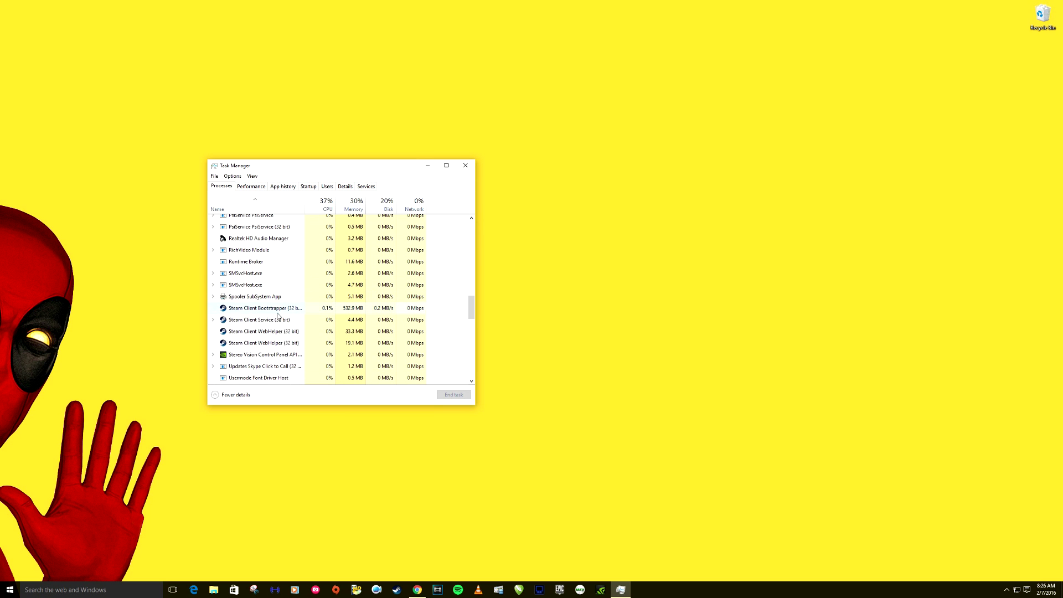
{"action": "left_click", "coordinate": [264, 311]}
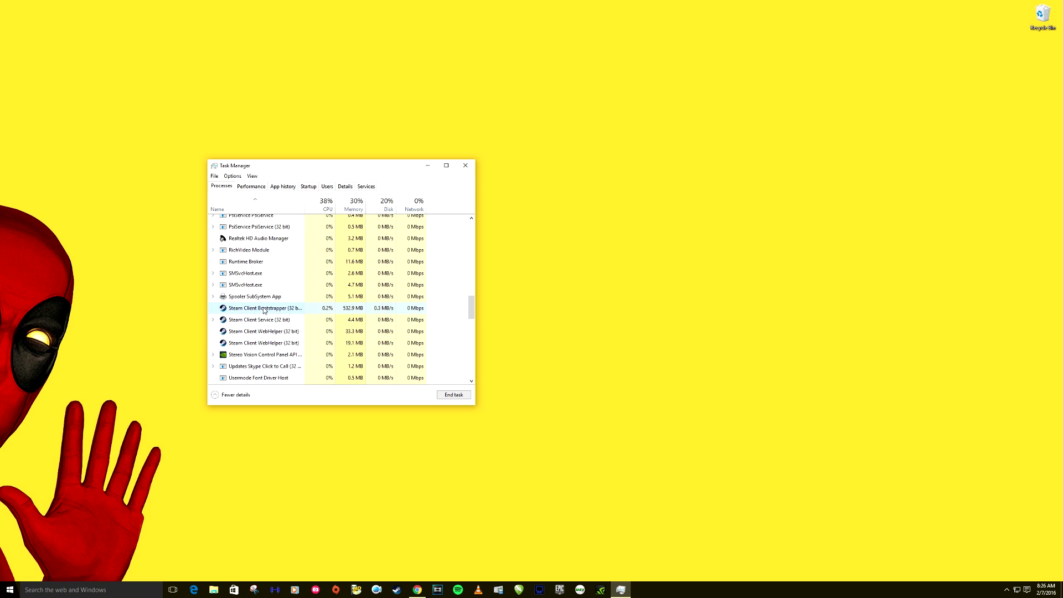
{"action": "left_click", "coordinate": [455, 396]}
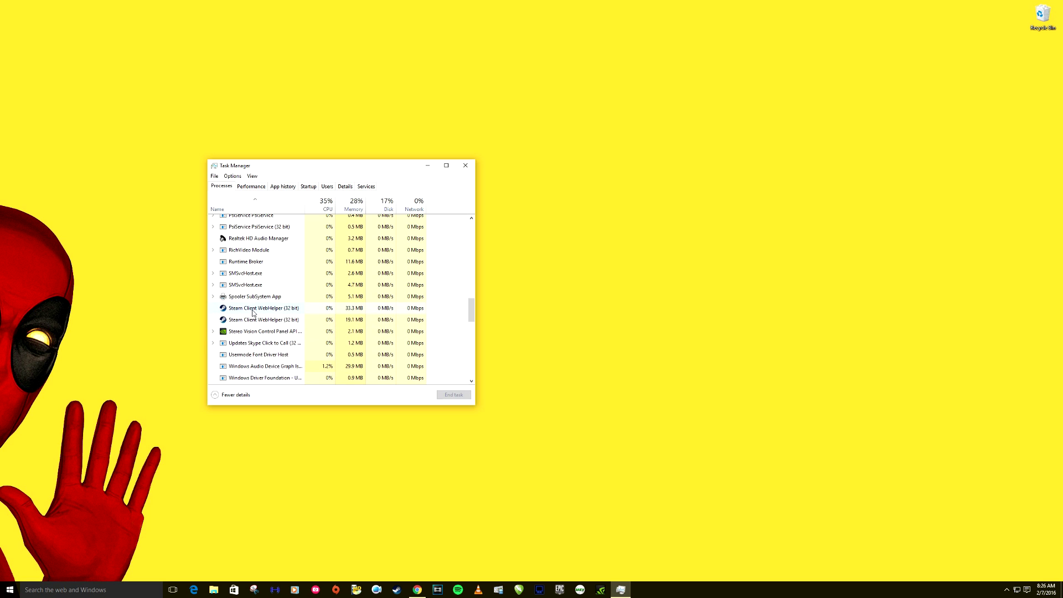
End the remaining Steam Client WebHelper process, check the list for leftover Steam processes, and close Task Manager.
{"action": "left_click", "coordinate": [461, 395]}
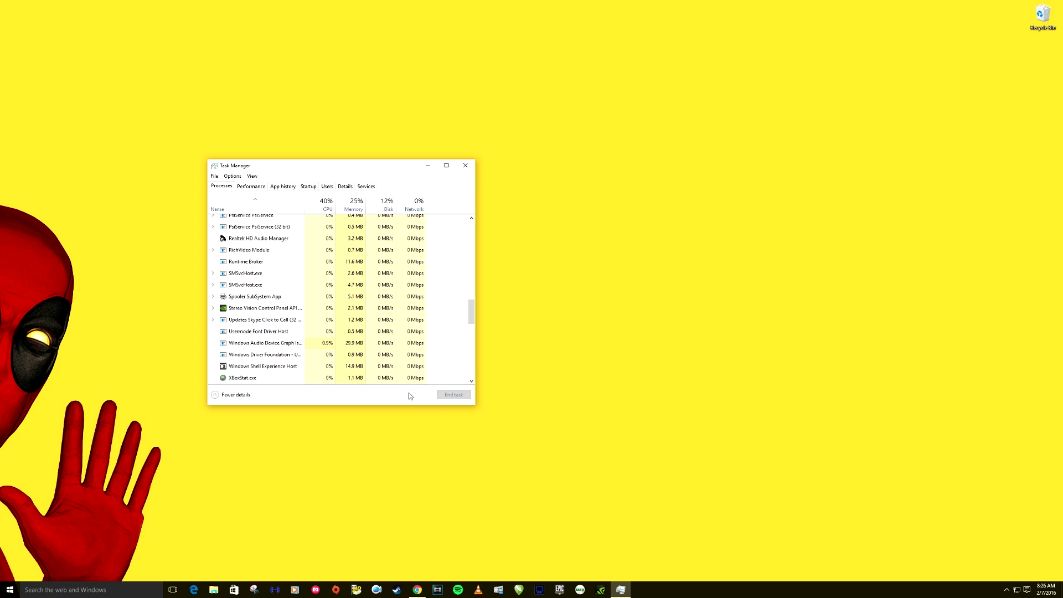
{"action": "scroll", "coordinate": [274, 371], "scroll_direction": "down", "scroll_amount": 5}
{"action": "scroll", "coordinate": [293, 335], "scroll_direction": "down", "scroll_amount": 5}
{"action": "scroll", "coordinate": [296, 322], "scroll_direction": "up", "scroll_amount": 7}
{"action": "scroll", "coordinate": [299, 306], "scroll_direction": "up", "scroll_amount": 12}
{"action": "scroll", "coordinate": [308, 308], "scroll_direction": "up", "scroll_amount": 5}
{"action": "left_click", "coordinate": [465, 165]}
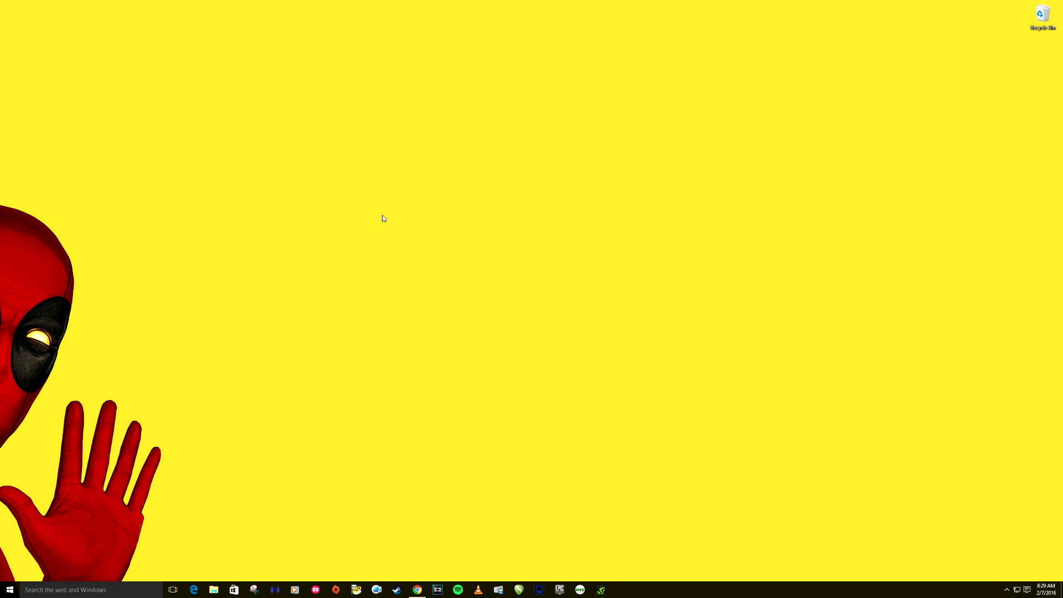
Open the Steam installation folder on Local Disk (E:) in File Explorer and find the Steam application.
{"action": "left_click", "coordinate": [214, 590]}
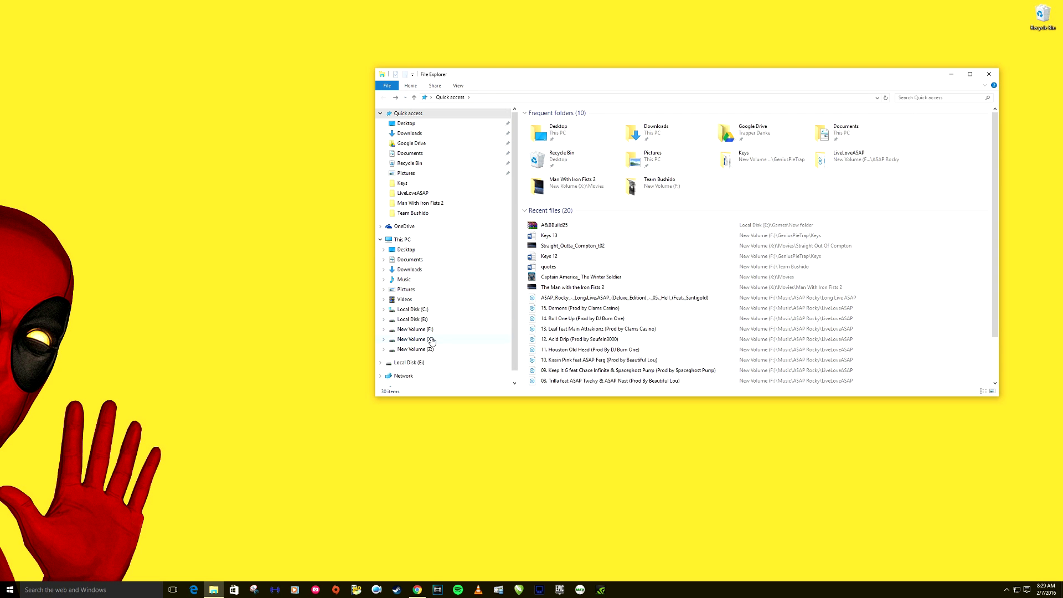
{"action": "left_click", "coordinate": [412, 319]}
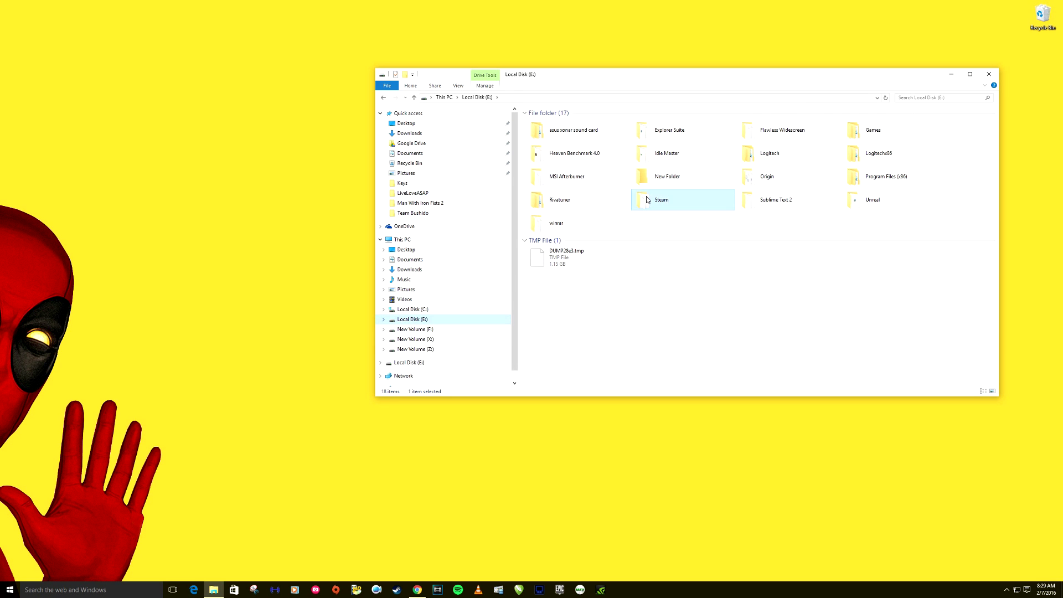
{"action": "double_click", "coordinate": [644, 202]}
{"action": "scroll", "coordinate": [583, 302], "scroll_direction": "down", "scroll_amount": 10}
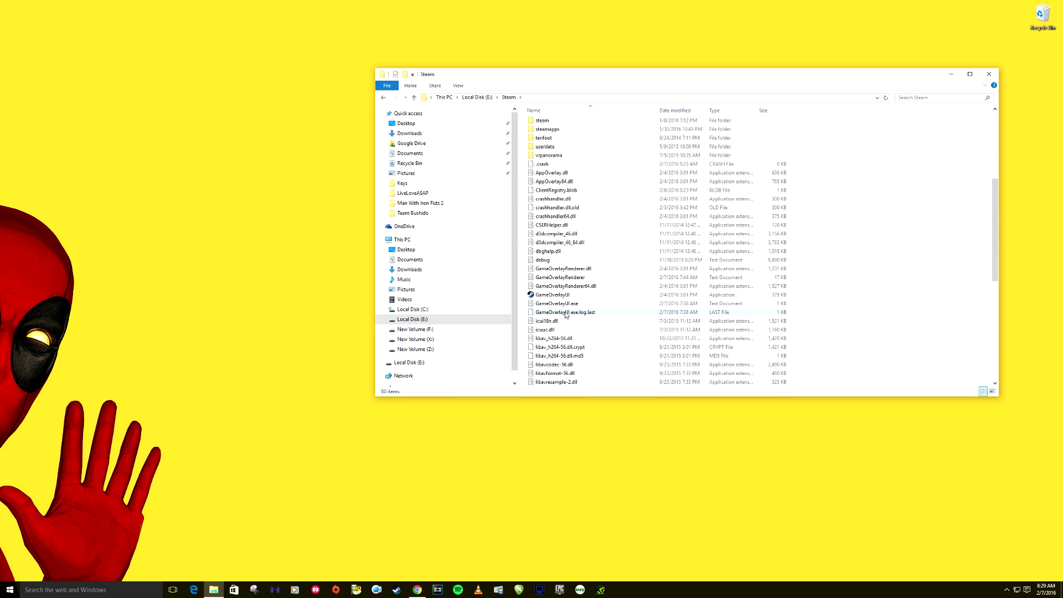
{"action": "scroll", "coordinate": [582, 302], "scroll_direction": "down", "scroll_amount": 4}
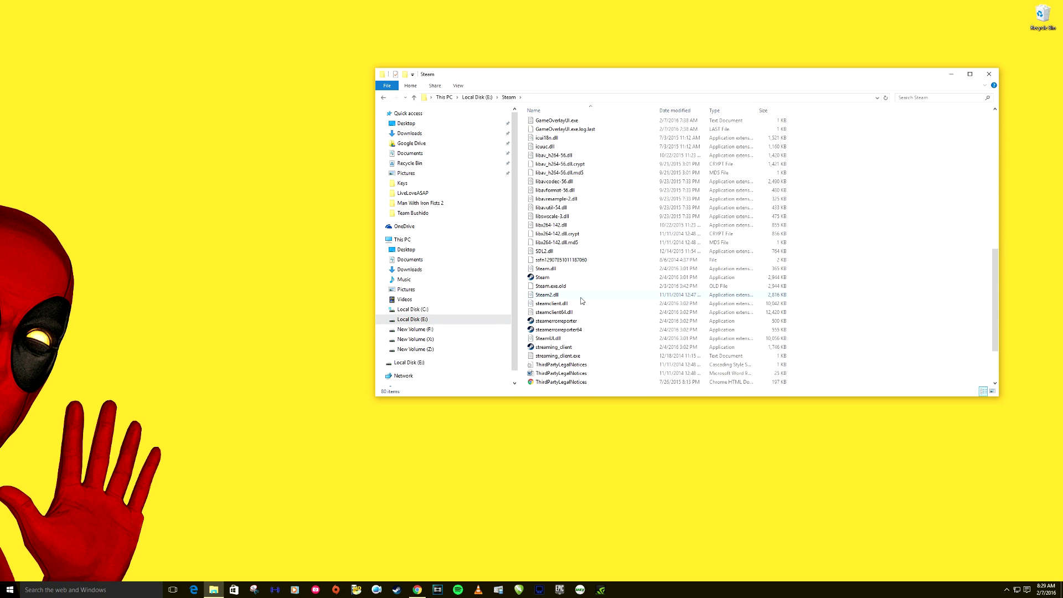
Open the compatibility settings in the Steam application's properties.
{"action": "left_click", "coordinate": [562, 278]}
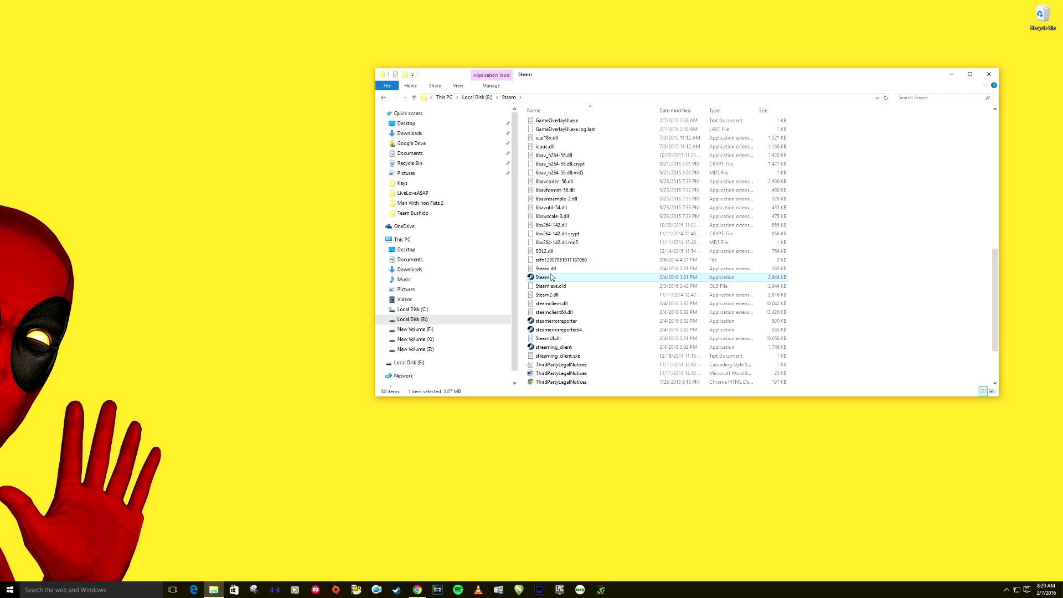
{"action": "right_click", "coordinate": [547, 280]}
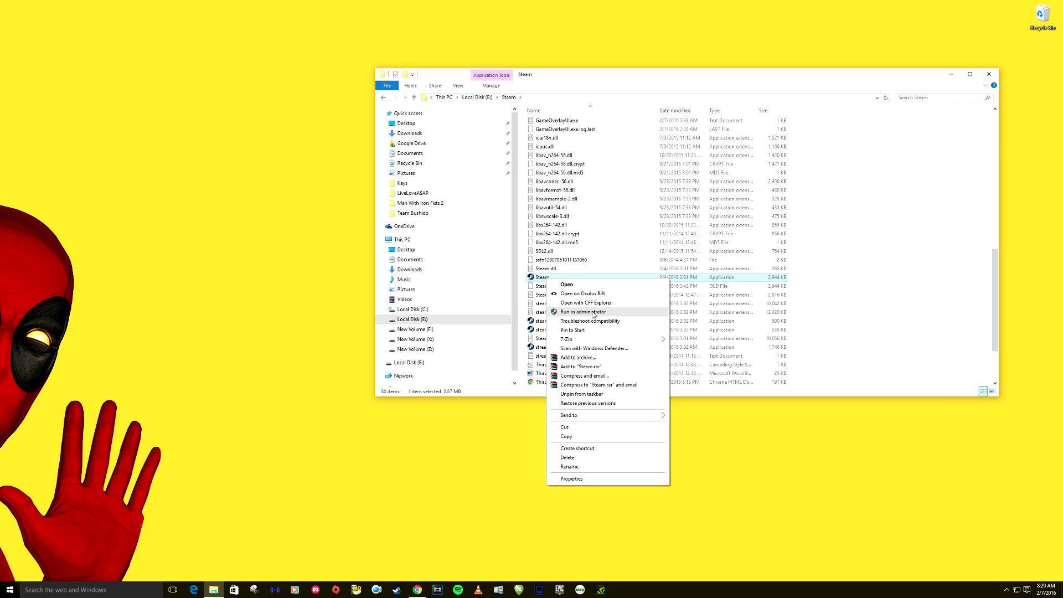
{"action": "left_click", "coordinate": [570, 479]}
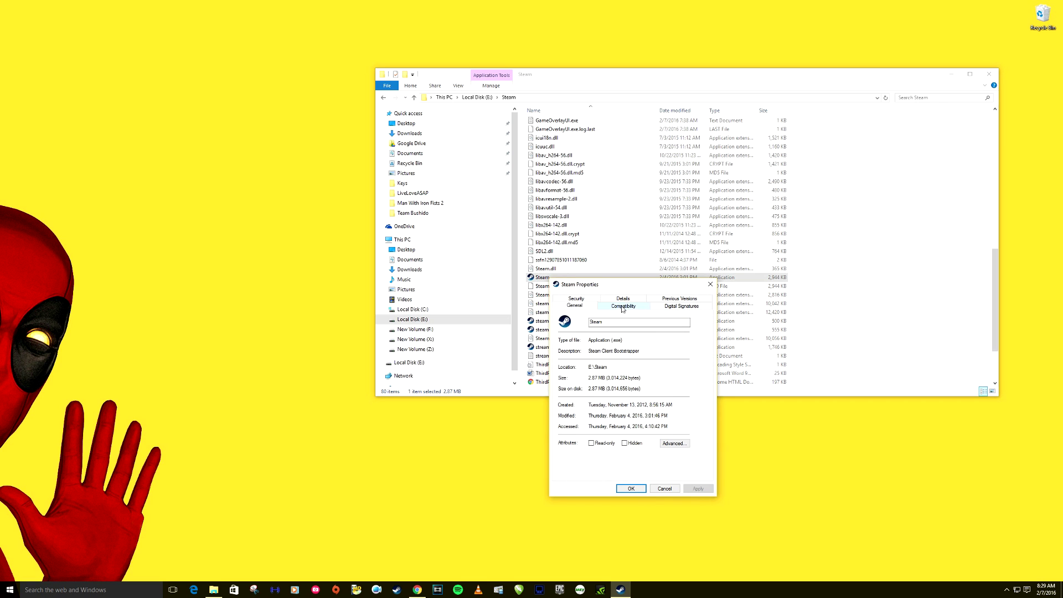
{"action": "left_click", "coordinate": [624, 309]}
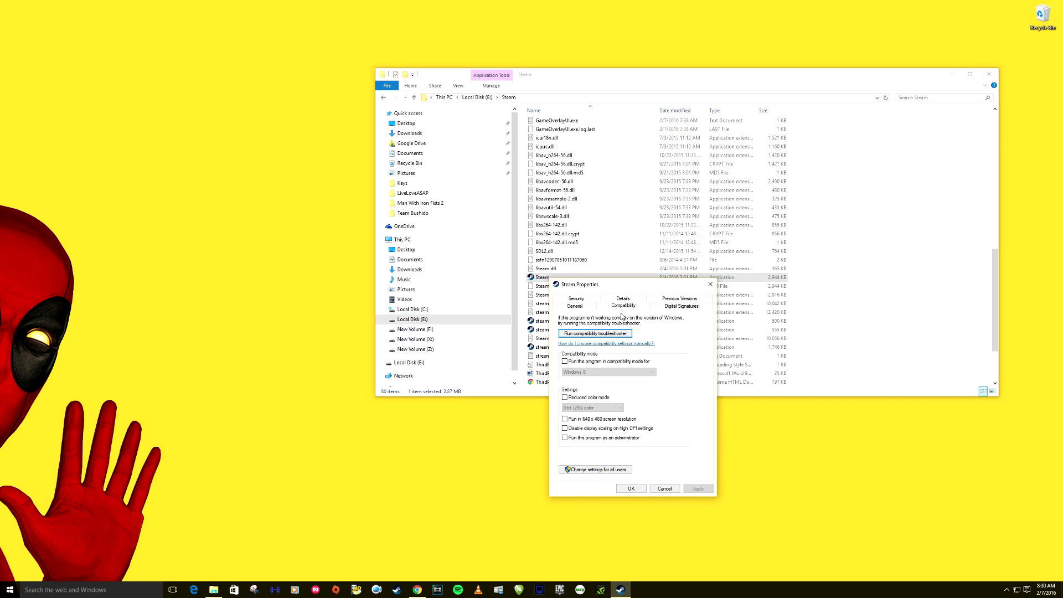
Try enabling compatibility mode for the Steam application, and discard the change by closing its properties.
{"action": "left_click", "coordinate": [588, 365]}
{"action": "left_click", "coordinate": [649, 373]}
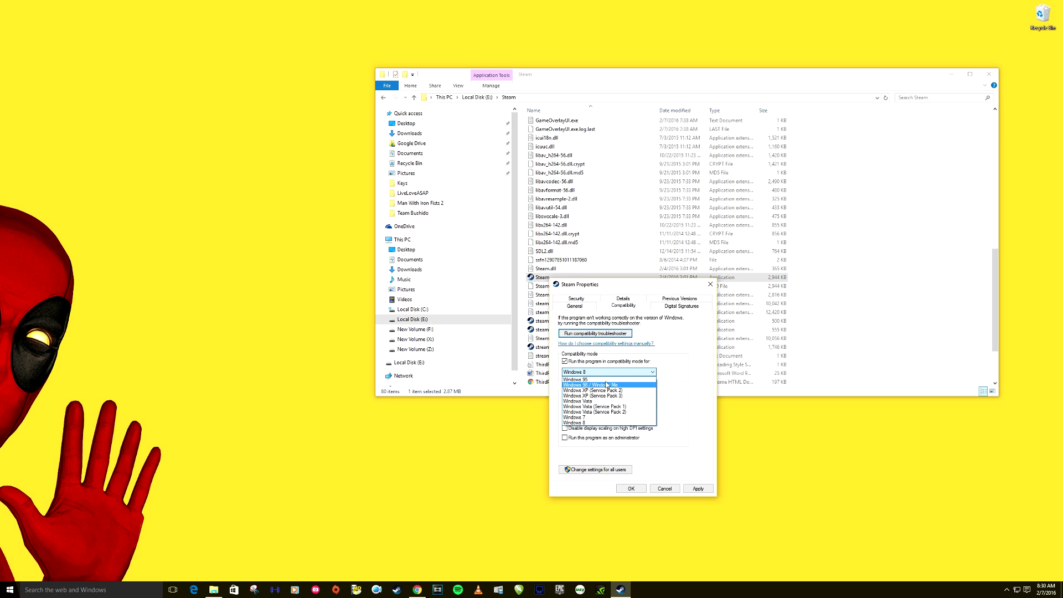
{"action": "left_click", "coordinate": [571, 363]}
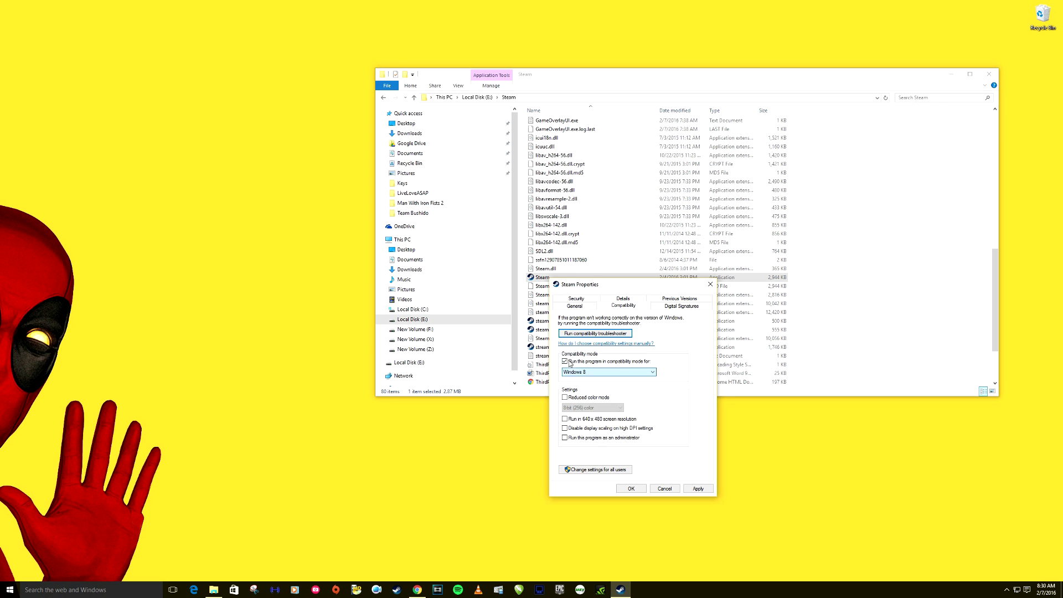
{"action": "left_click", "coordinate": [564, 361]}
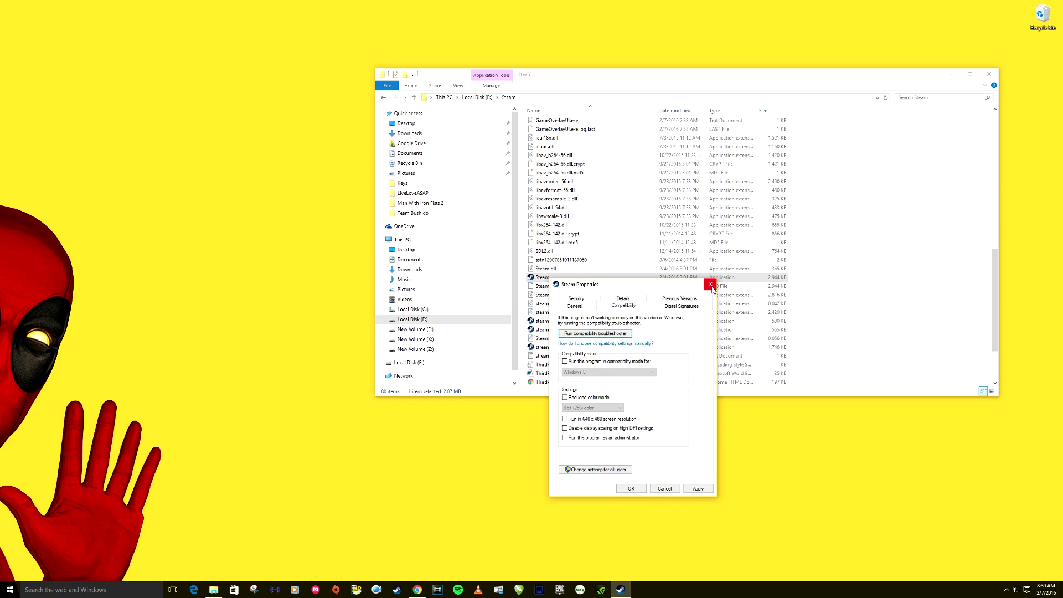
{"action": "left_click", "coordinate": [711, 284]}
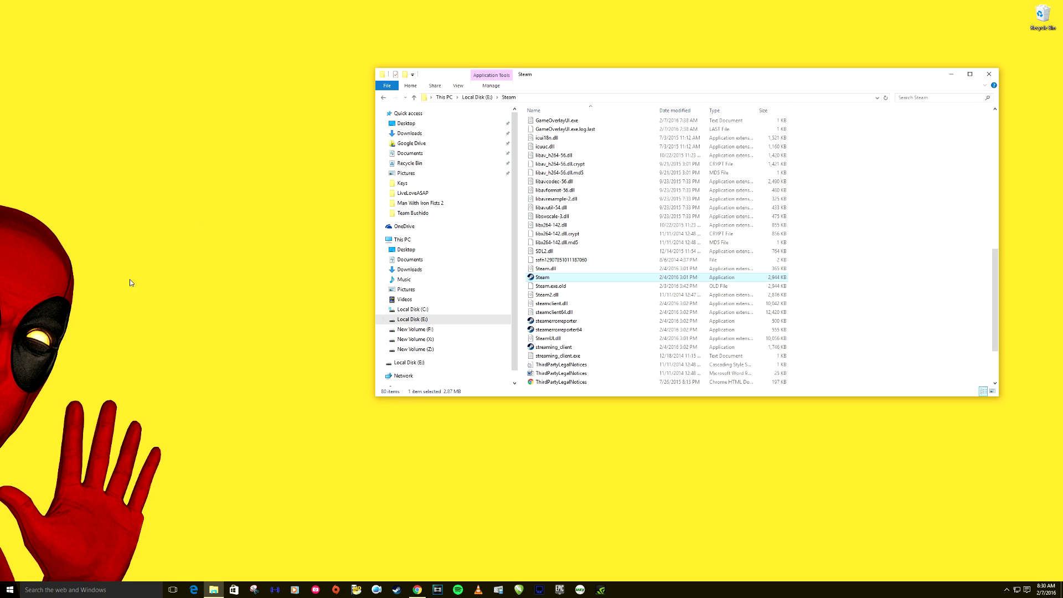
Execute steam://flushconfig through the Windows Run dialog and confirm the reset of the local Steam configuration.
{"action": "left_click", "coordinate": [93, 590]}
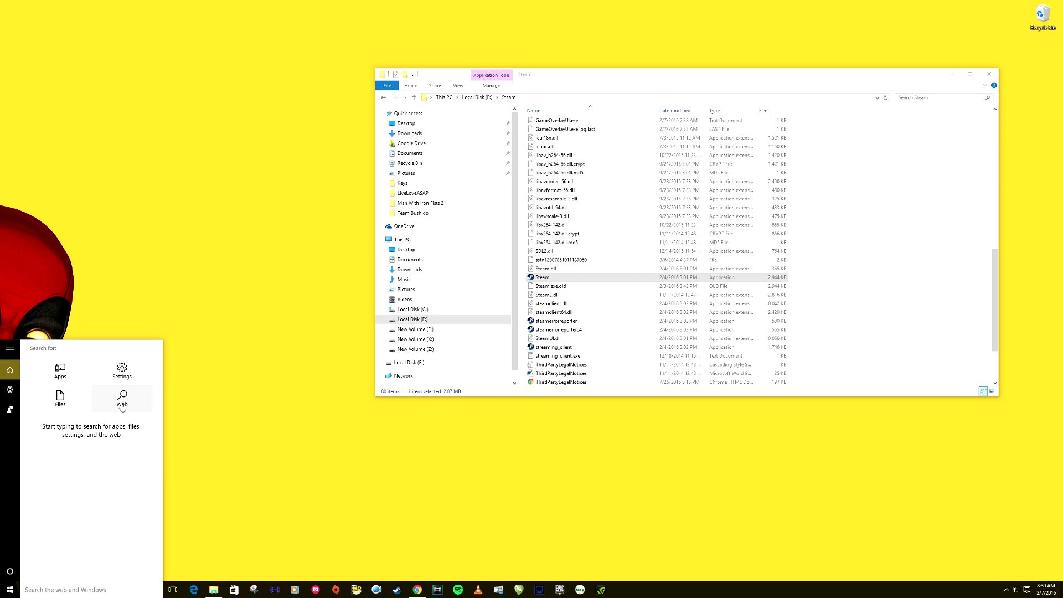
{"action": "left_click", "coordinate": [278, 431]}
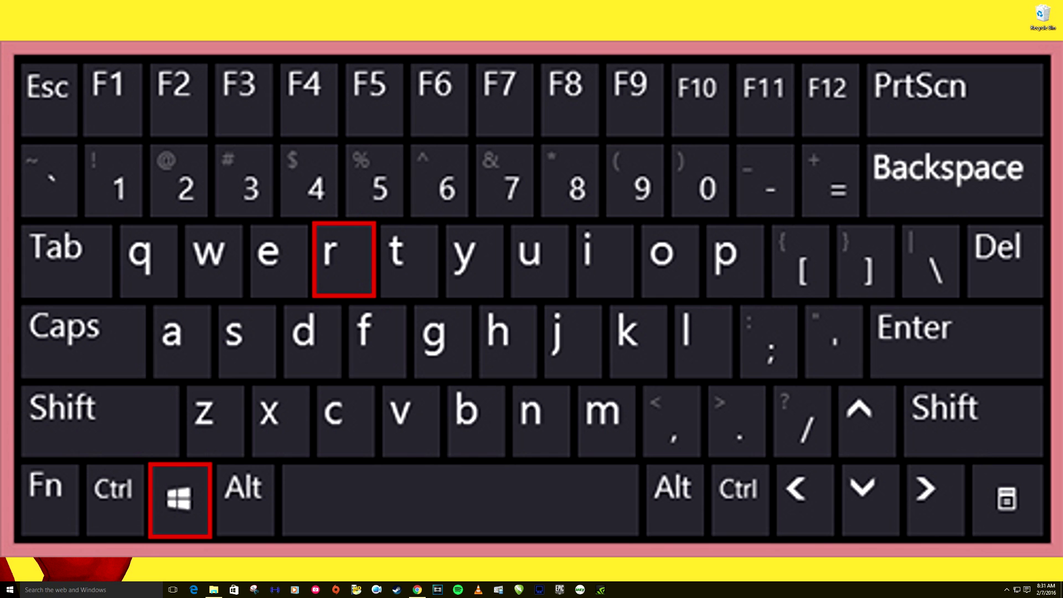
{"action": "key", "text": "super+r"}
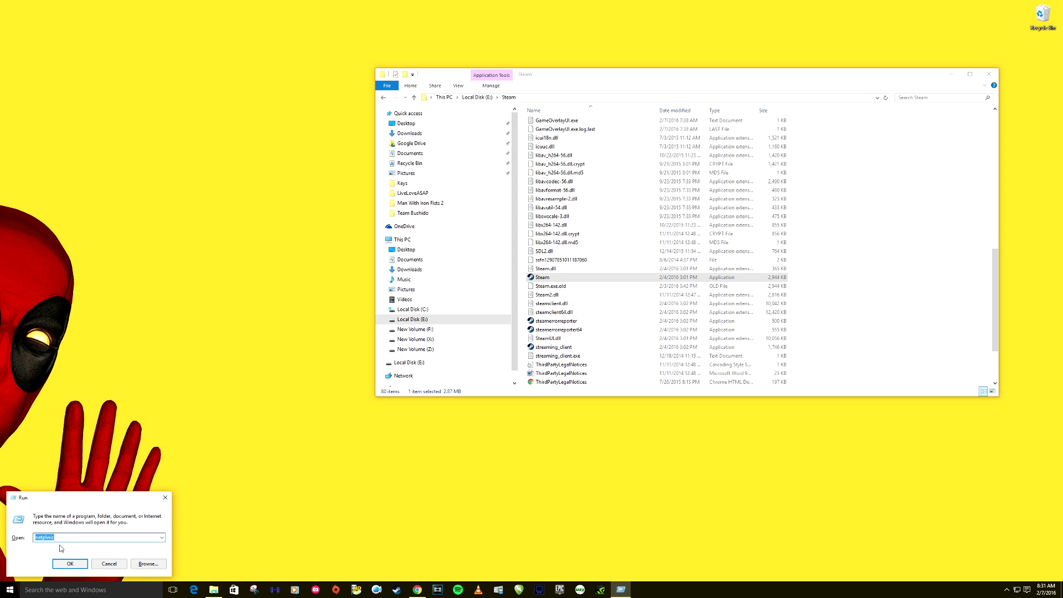
{"action": "key", "text": "BackSpace"}
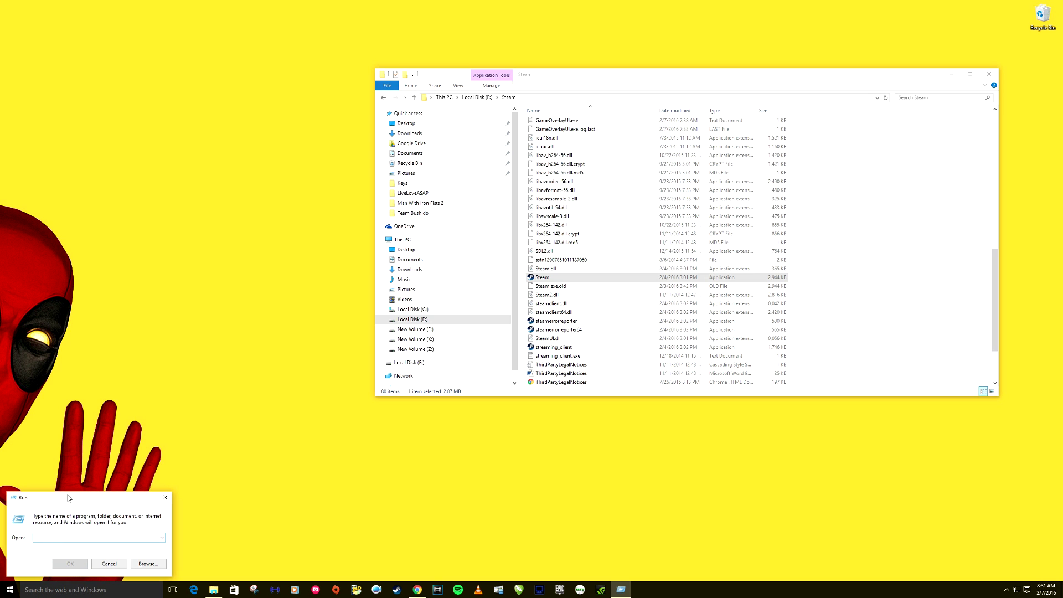
{"action": "left_click_drag", "start_coordinate": [68, 497], "coordinate": [234, 216]}
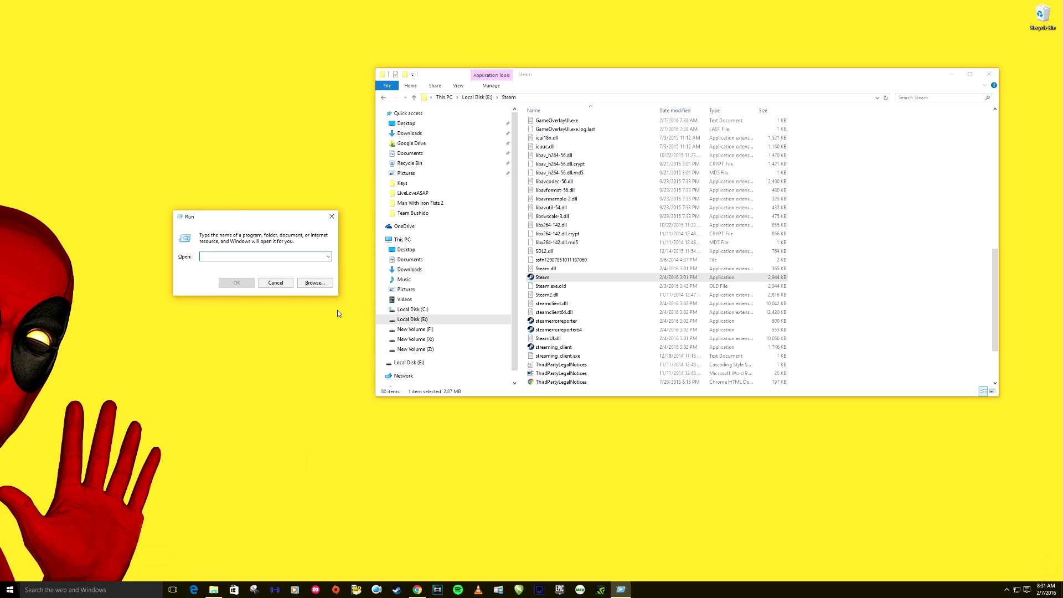
{"action": "type", "text": "steam://flushconfig"}
{"action": "left_click", "coordinate": [242, 283]}
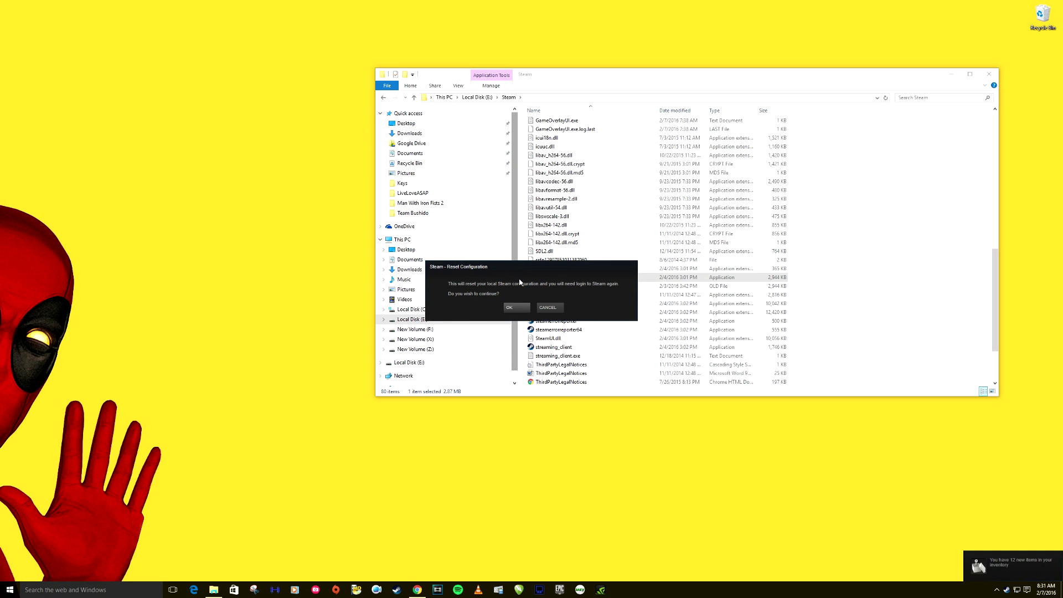
{"action": "left_click_drag", "start_coordinate": [523, 271], "coordinate": [259, 252]}
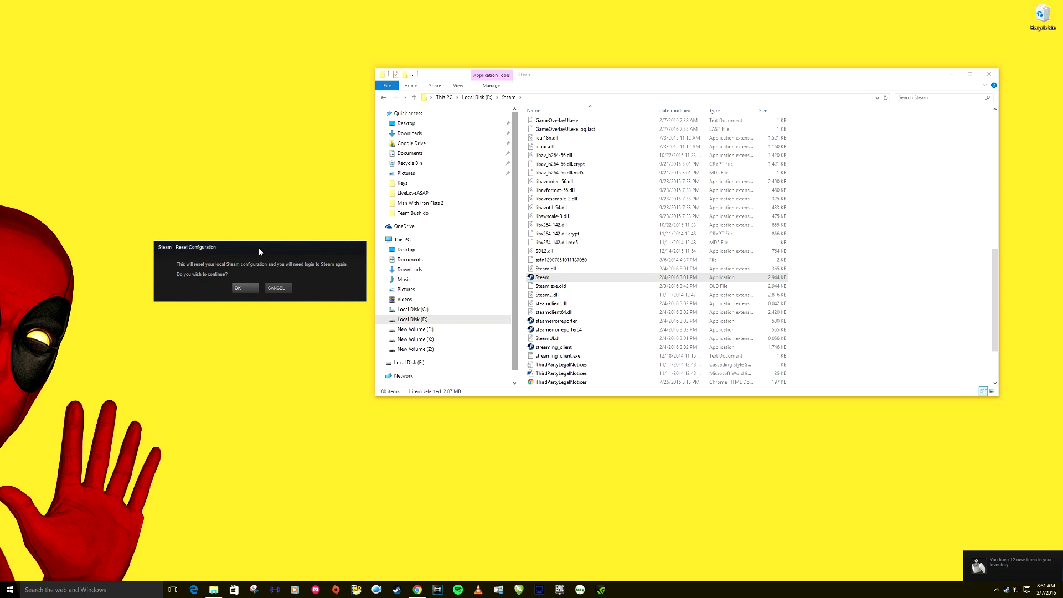
{"action": "left_click", "coordinate": [242, 289]}
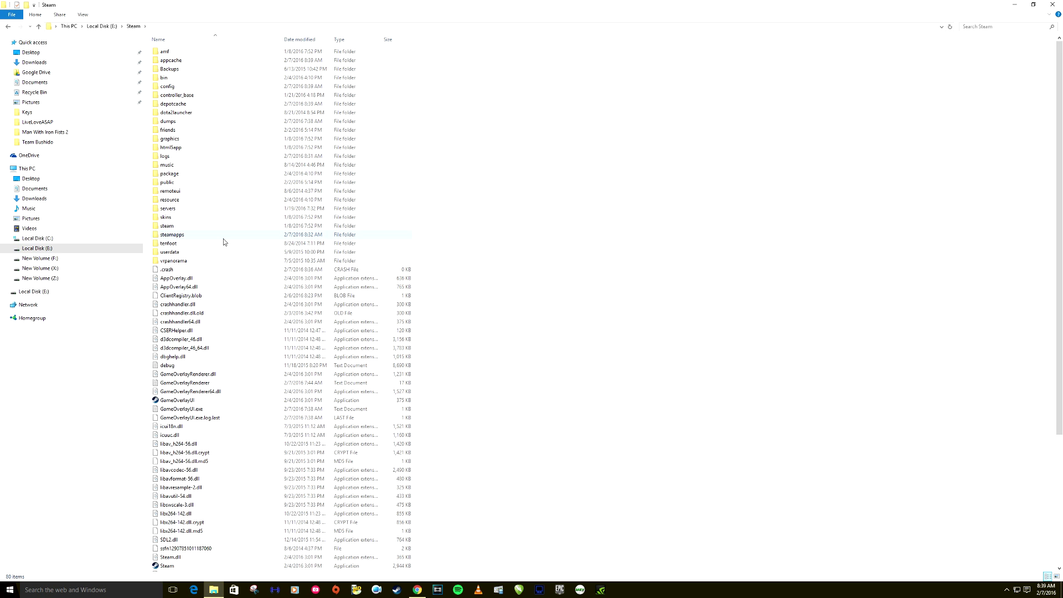
Delete the ClientRegistry.blob file from the Steam folder on Local Disk (E:).
{"action": "left_click", "coordinate": [38, 239]}
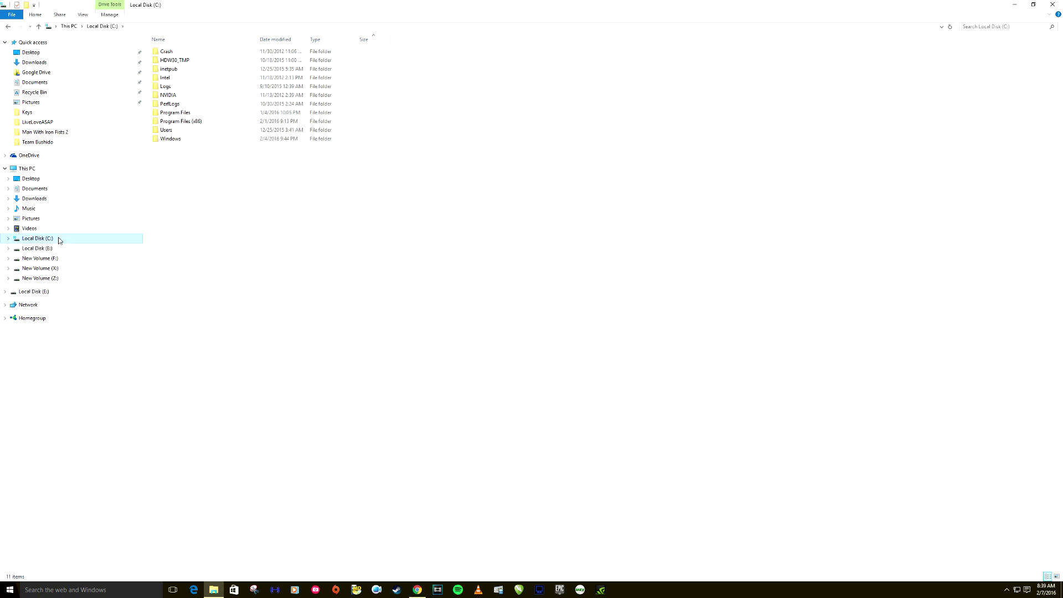
{"action": "left_click", "coordinate": [45, 251]}
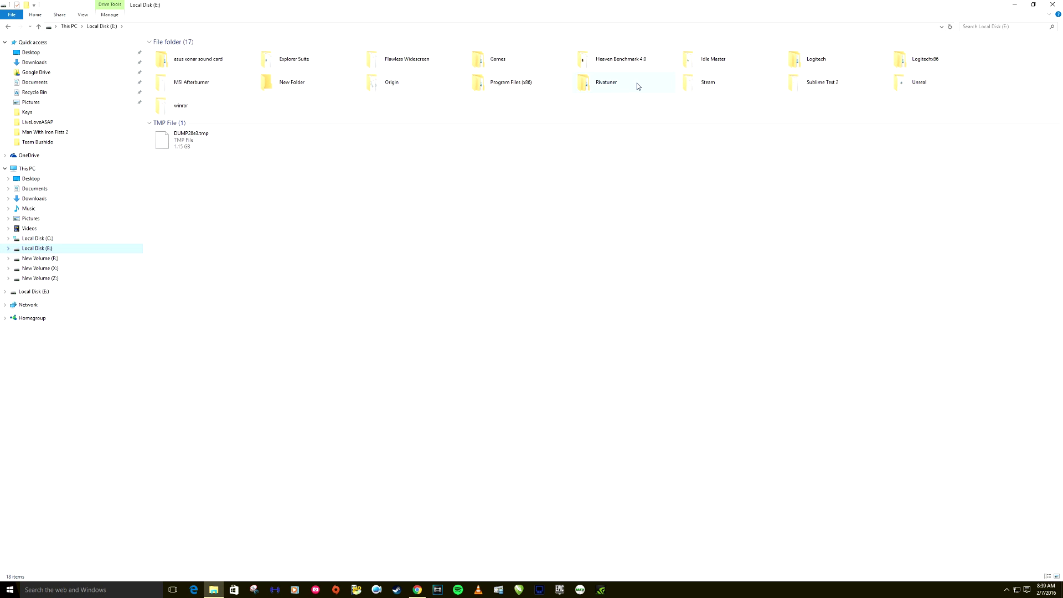
{"action": "double_click", "coordinate": [703, 83]}
{"action": "left_click", "coordinate": [250, 293]}
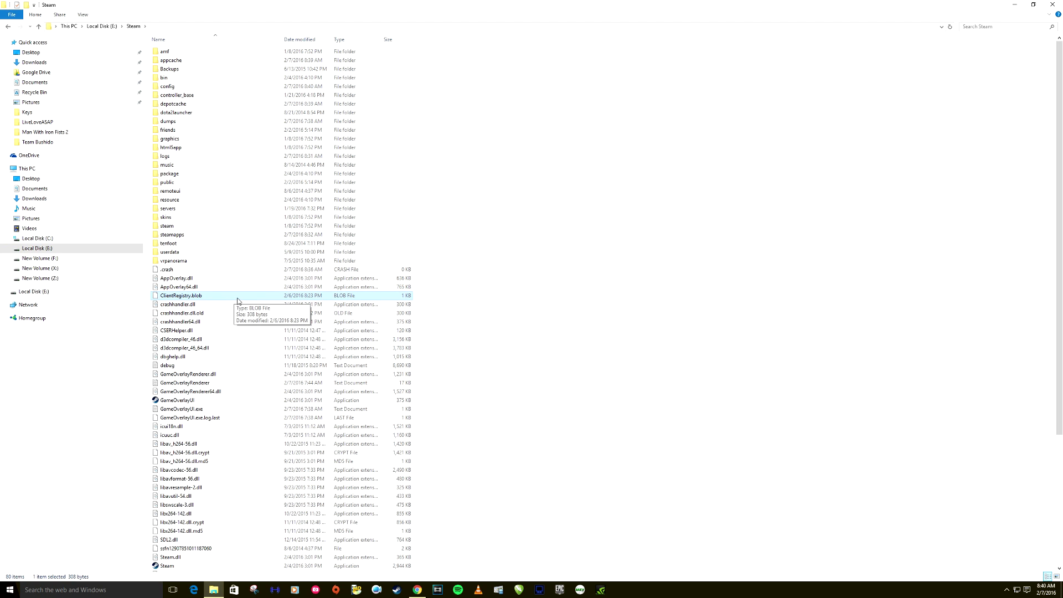
{"action": "key", "text": "Delete"}
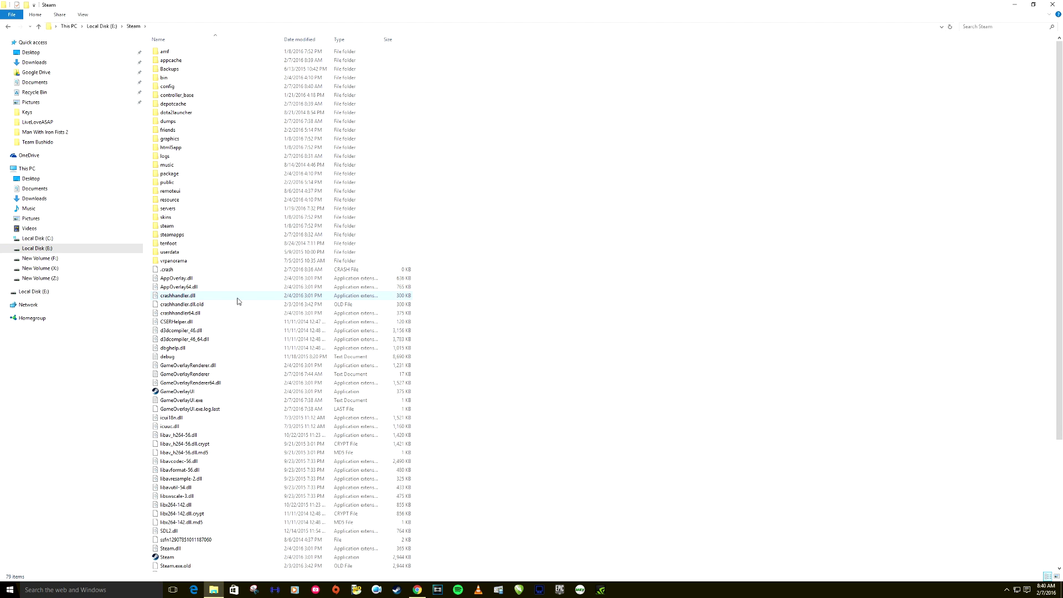
Close File Explorer and relaunch Steam.
{"action": "left_click", "coordinate": [1051, 5]}
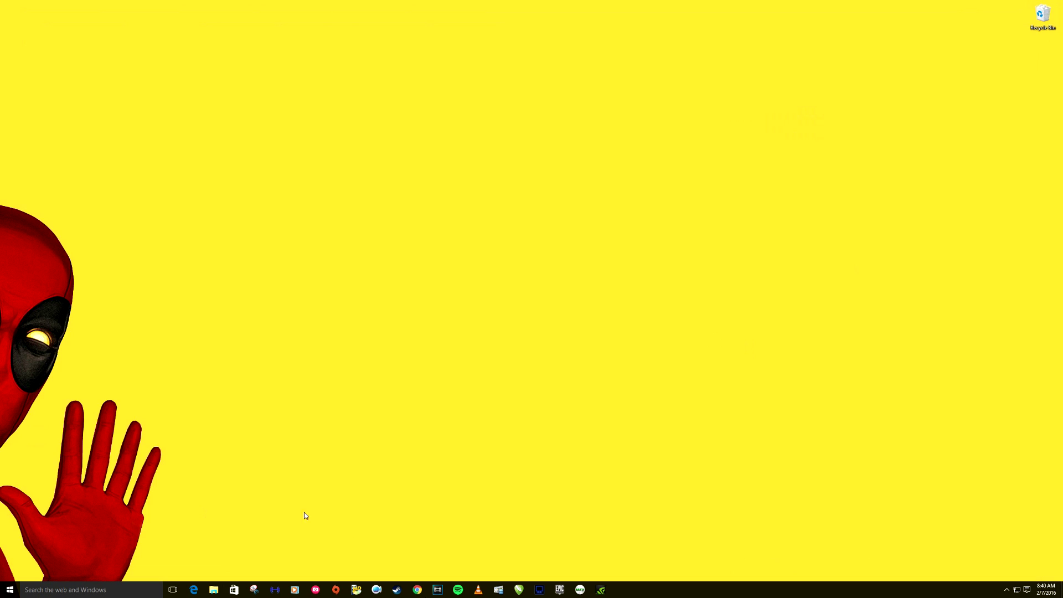
{"action": "left_click", "coordinate": [397, 591]}
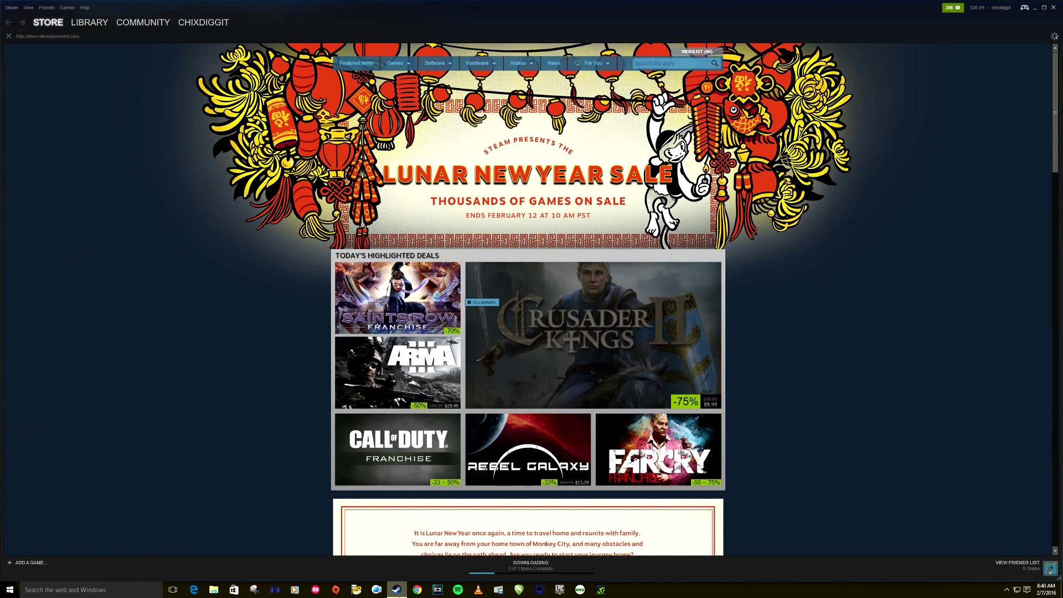